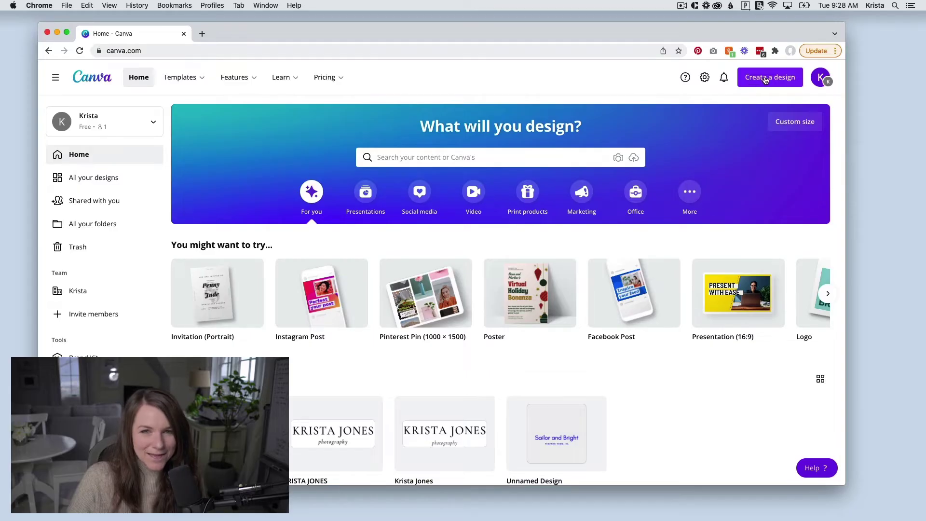
Start a new Pinterest Pin and drag the uploaded photo of two women so it fills the page
{"action": "left_click", "coordinate": [759, 84]}
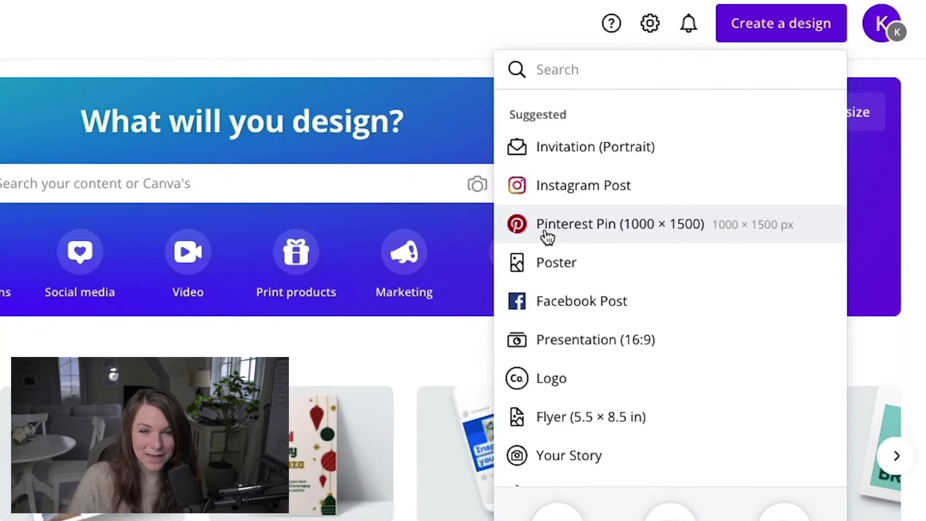
{"action": "left_click", "coordinate": [647, 235]}
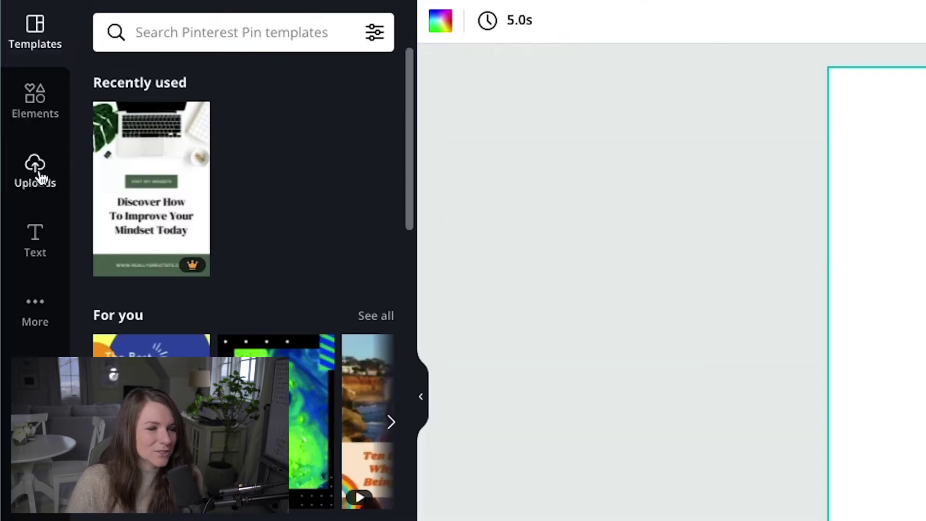
{"action": "left_click", "coordinate": [41, 179]}
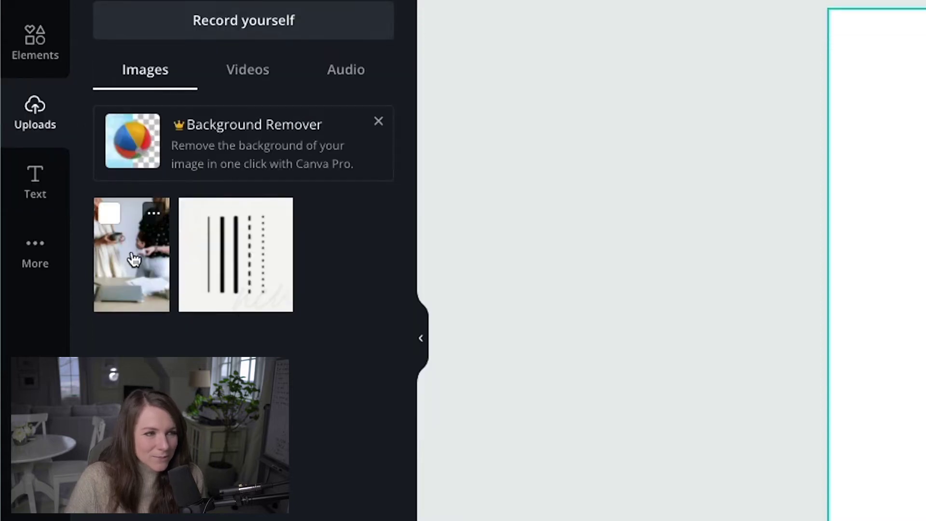
{"action": "left_click", "coordinate": [111, 220]}
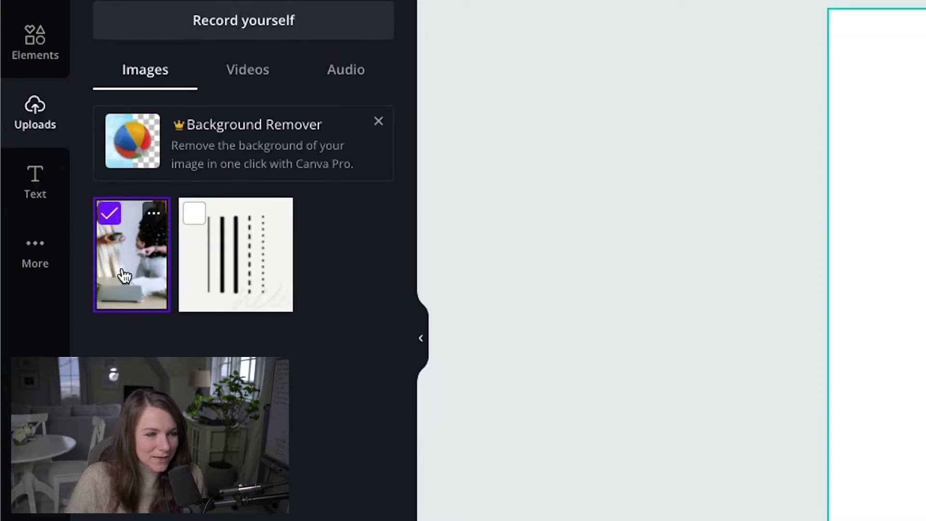
{"action": "left_click_drag", "start_coordinate": [120, 273], "coordinate": [925, 262]}
{"action": "left_click_drag", "start_coordinate": [567, 251], "coordinate": [563, 256]}
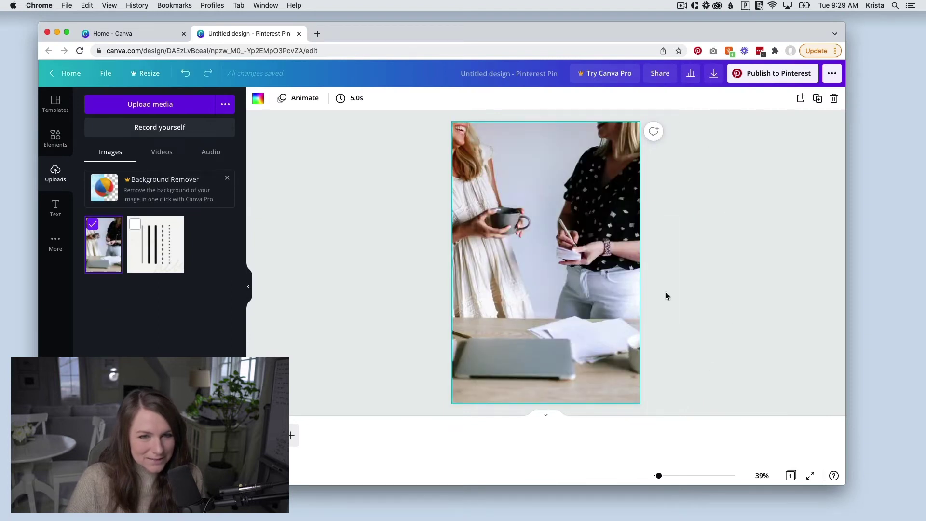
Place a square from Elements over the photo's centre and set its fill to white
{"action": "left_click", "coordinate": [56, 137]}
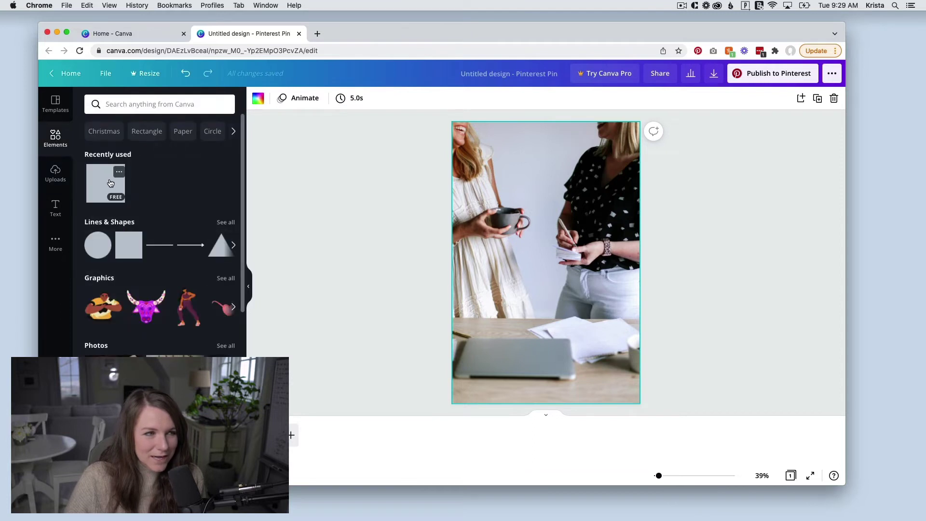
{"action": "left_click_drag", "start_coordinate": [107, 183], "coordinate": [507, 227]}
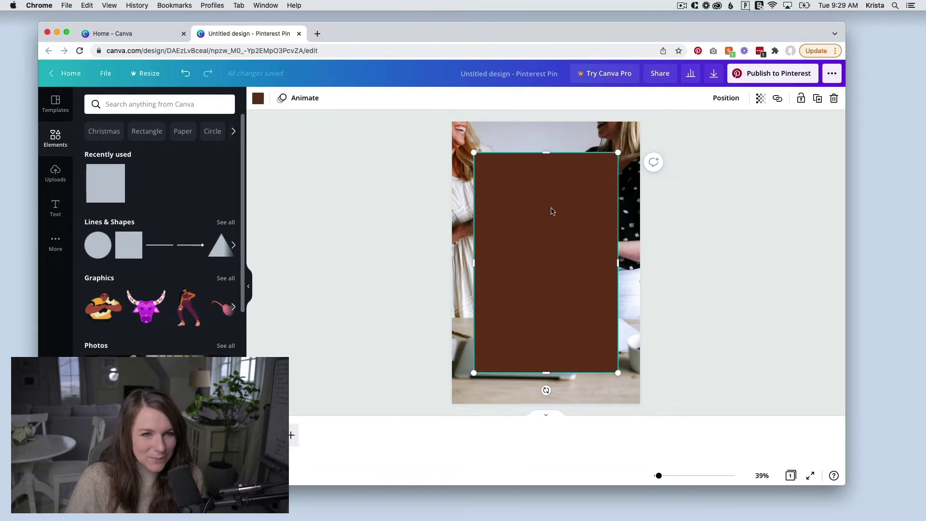
{"action": "left_click", "coordinate": [258, 99]}
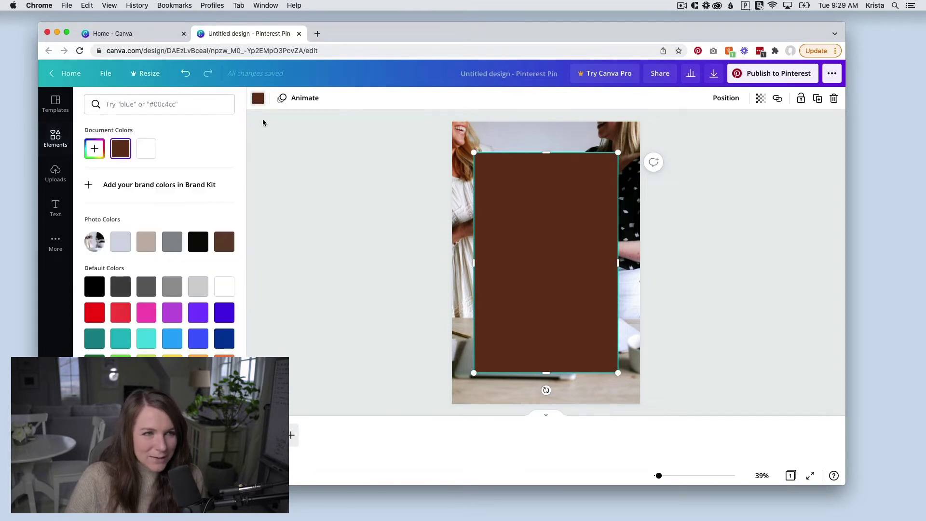
{"action": "left_click", "coordinate": [151, 151]}
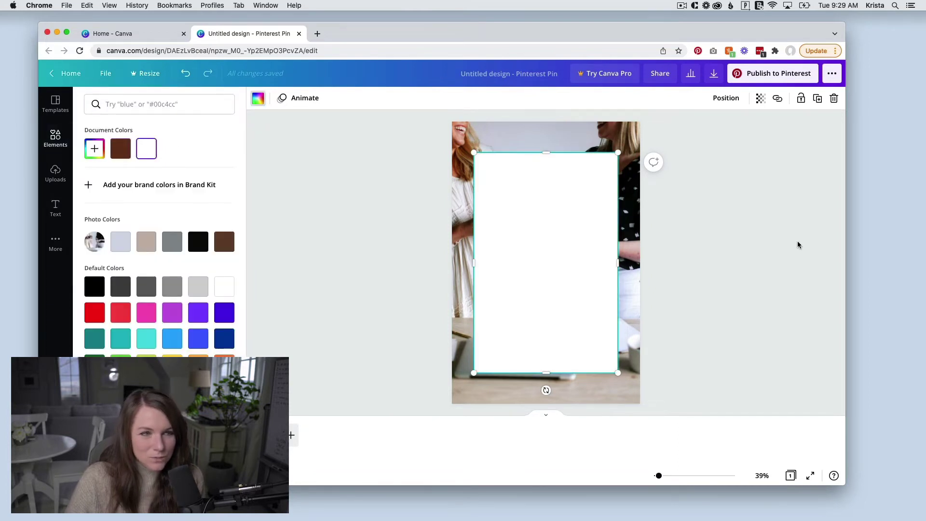
{"action": "left_click", "coordinate": [653, 205]}
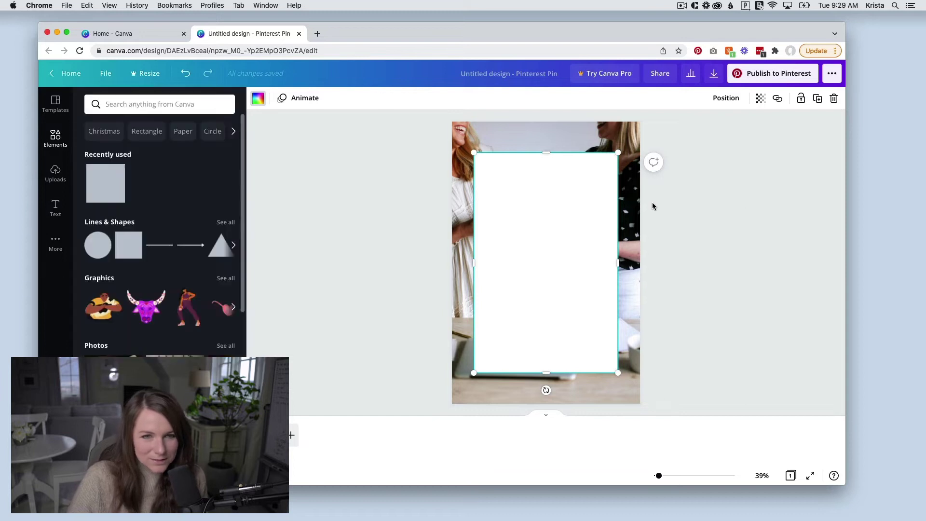
{"action": "left_click", "coordinate": [629, 190]}
{"action": "left_click", "coordinate": [56, 212]}
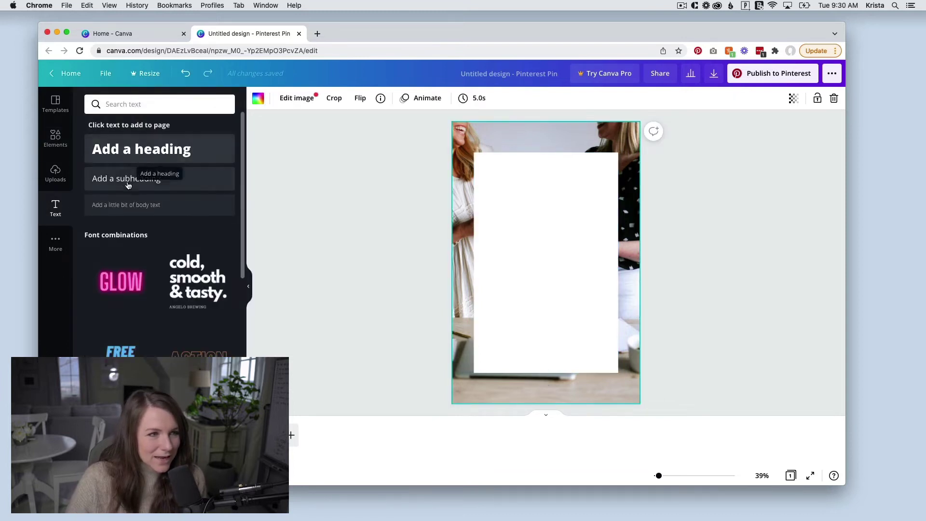
Add the 'How to Use the New' subheading in Montserrat at size 39.7
{"action": "left_click_drag", "start_coordinate": [128, 182], "coordinate": [619, 223]}
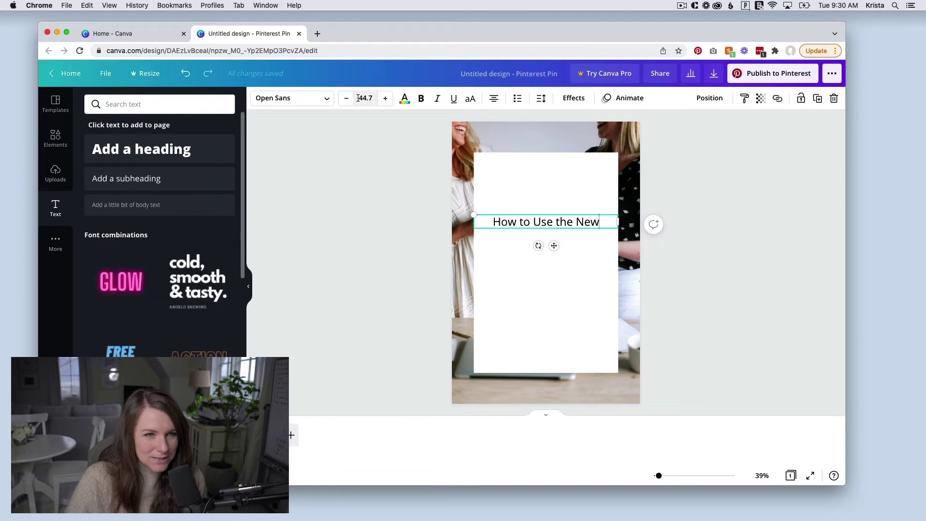
{"action": "left_click", "coordinate": [347, 99]}
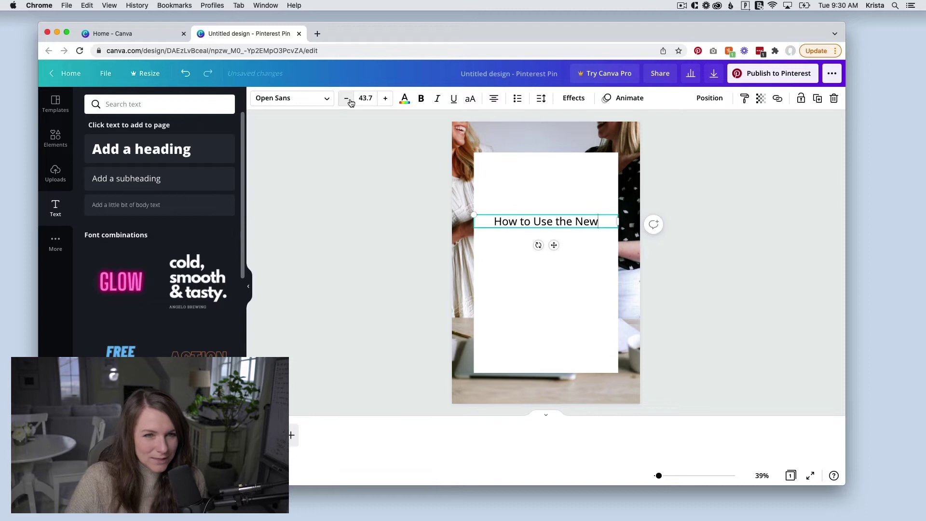
{"action": "left_click", "coordinate": [347, 98]}
{"action": "left_click", "coordinate": [347, 99]}
{"action": "left_click", "coordinate": [326, 99]}
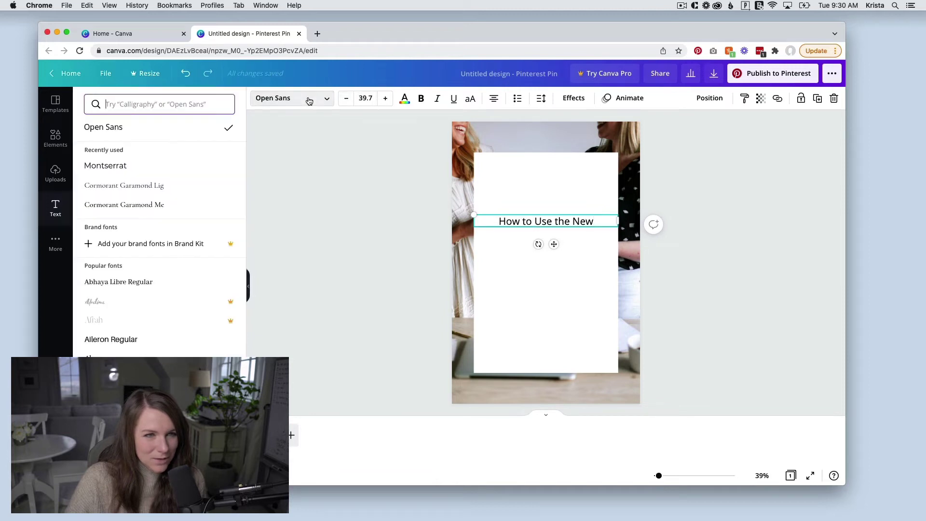
{"action": "left_click", "coordinate": [120, 166]}
{"action": "left_click", "coordinate": [400, 221]}
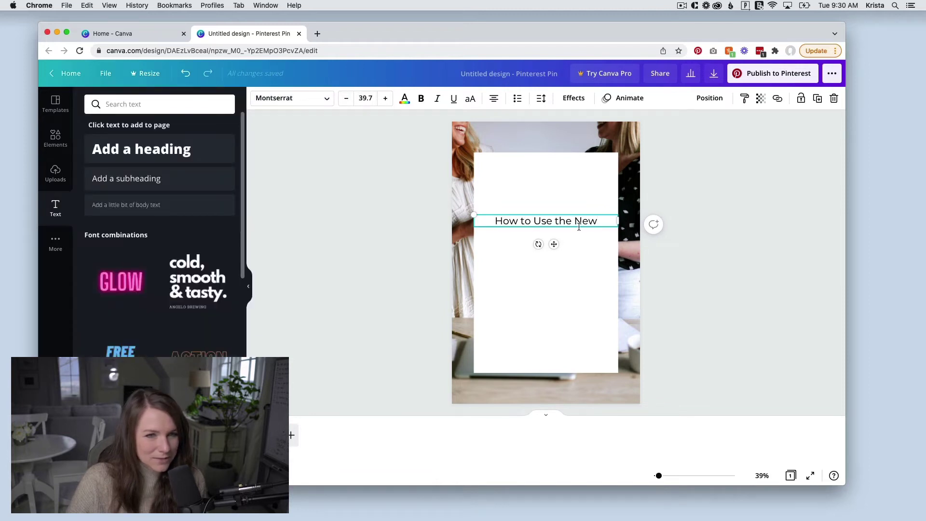
{"action": "key", "text": "Escape"}
Add a 'Showit Line Tool' heading in Cormorant Garamond at size 104
{"action": "left_click", "coordinate": [175, 158]}
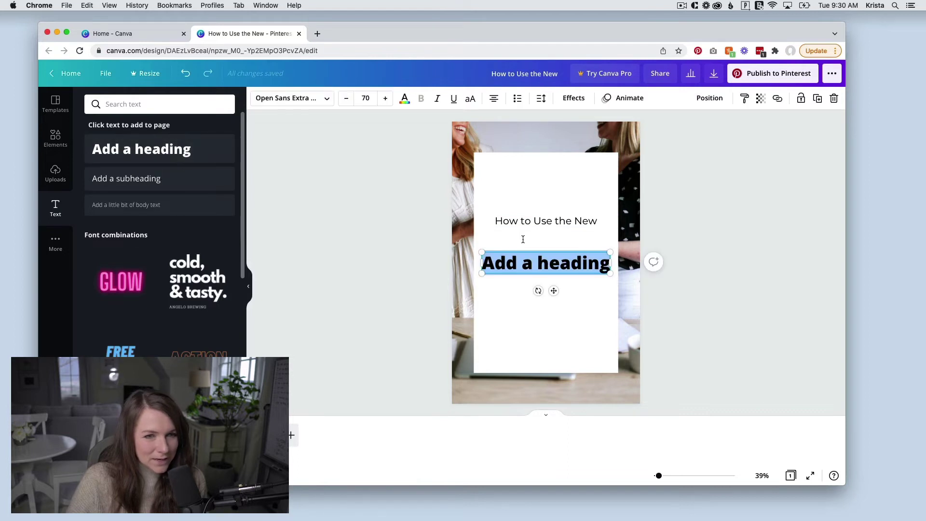
{"action": "left_click", "coordinate": [321, 101]}
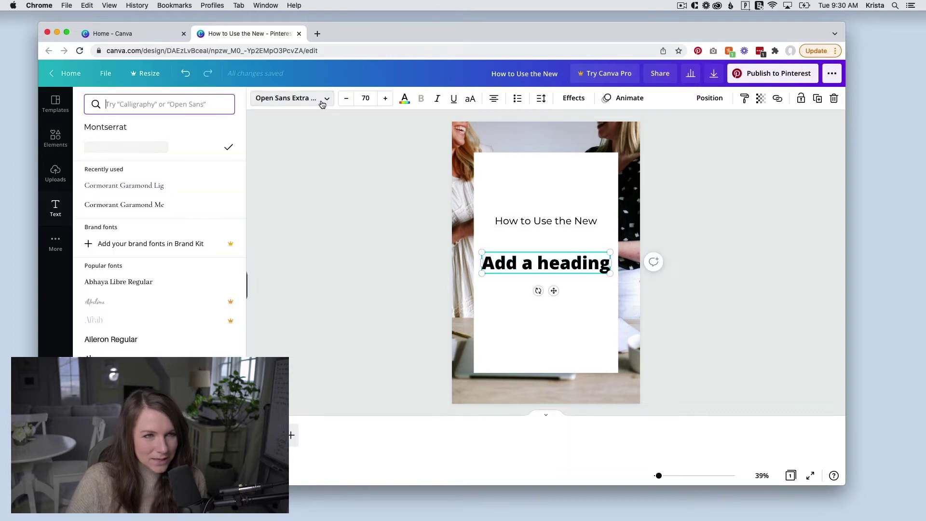
{"action": "left_click", "coordinate": [168, 189]}
{"action": "key", "text": "Return"}
{"action": "type", "text": "Showit Line Tool"}
{"action": "left_click", "coordinate": [365, 96]}
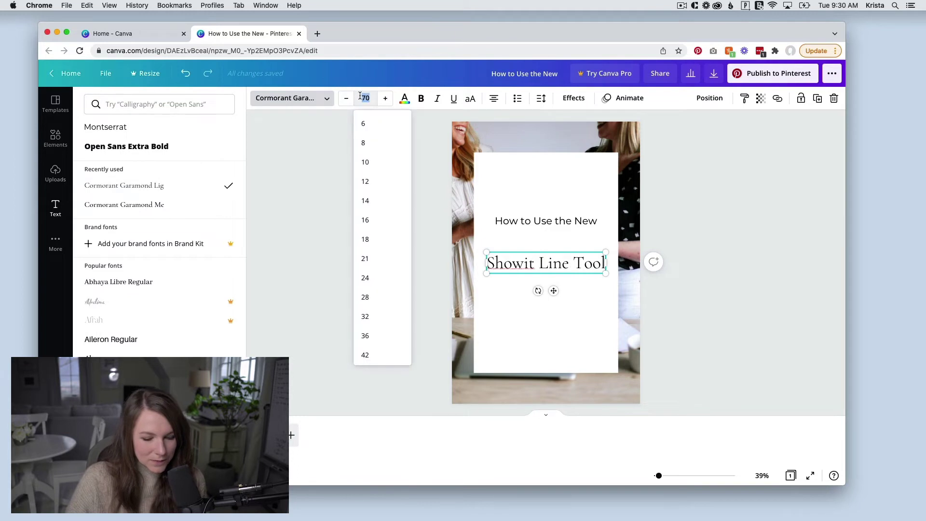
{"action": "type", "text": "104"}
{"action": "key", "text": "Return"}
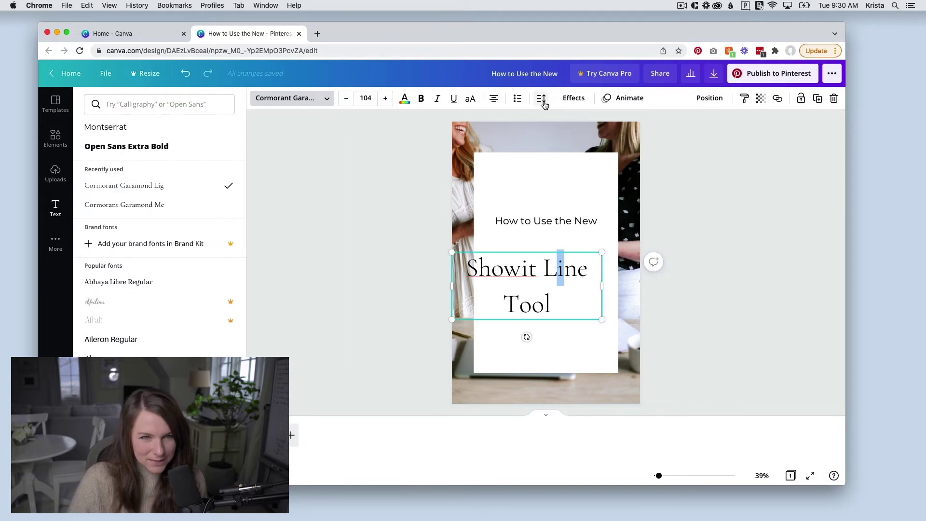
Tighten the heading's line spacing to 0.98 and move it just under the subheading
{"action": "left_click", "coordinate": [543, 102]}
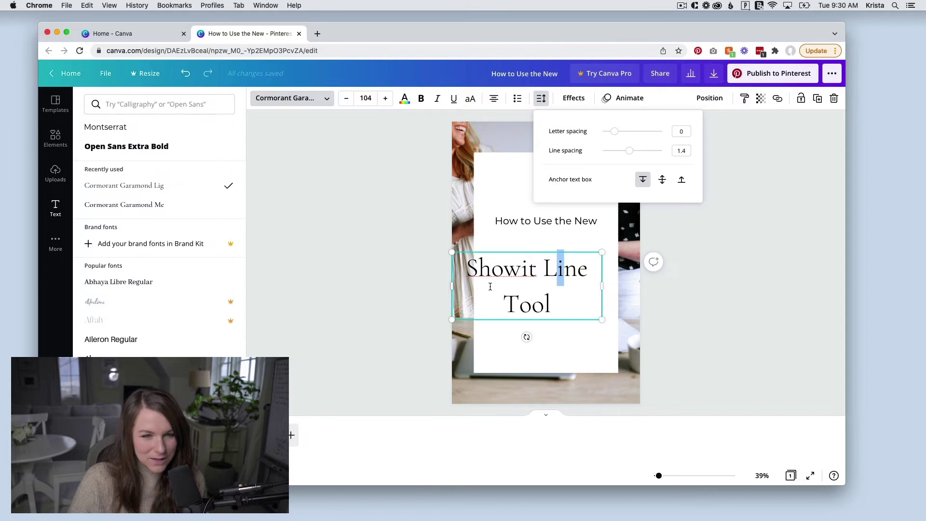
{"action": "left_click_drag", "start_coordinate": [629, 151], "coordinate": [618, 151]}
{"action": "left_click", "coordinate": [567, 260]}
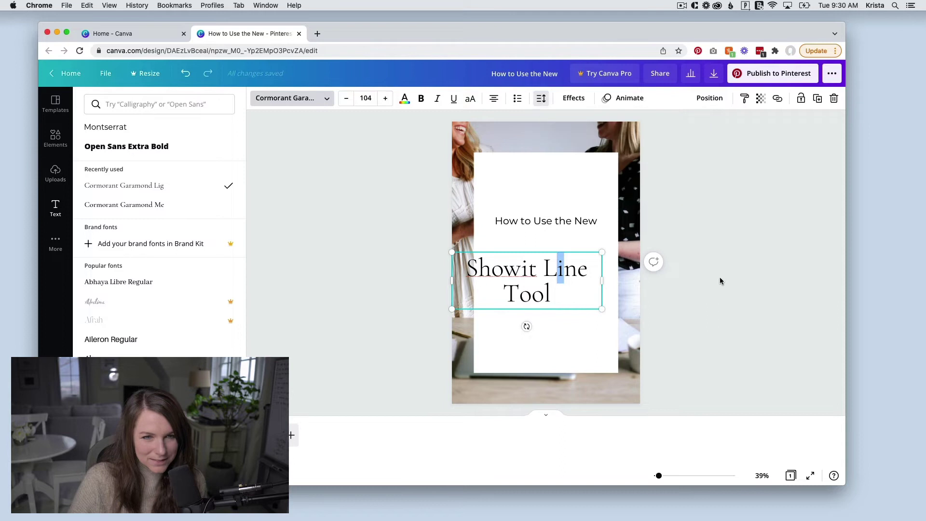
{"action": "left_click_drag", "start_coordinate": [595, 252], "coordinate": [615, 230]}
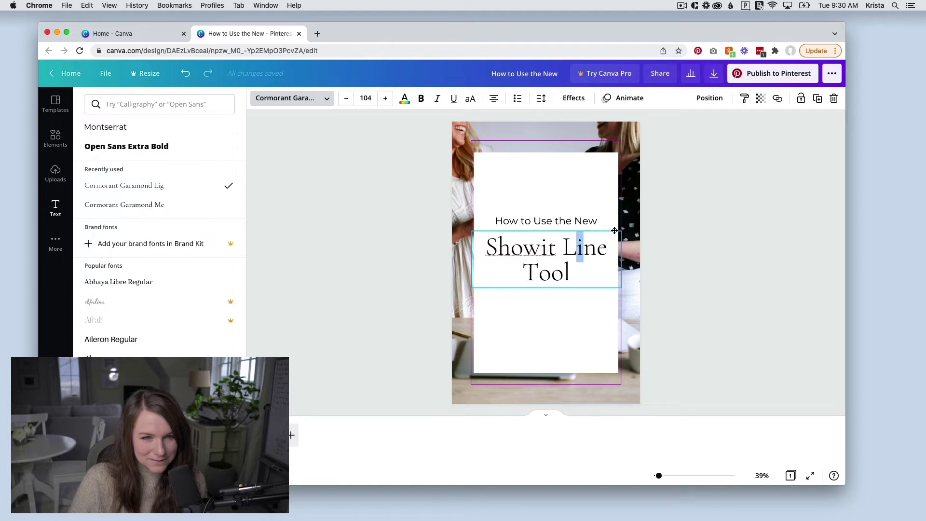
{"action": "left_click", "coordinate": [532, 244]}
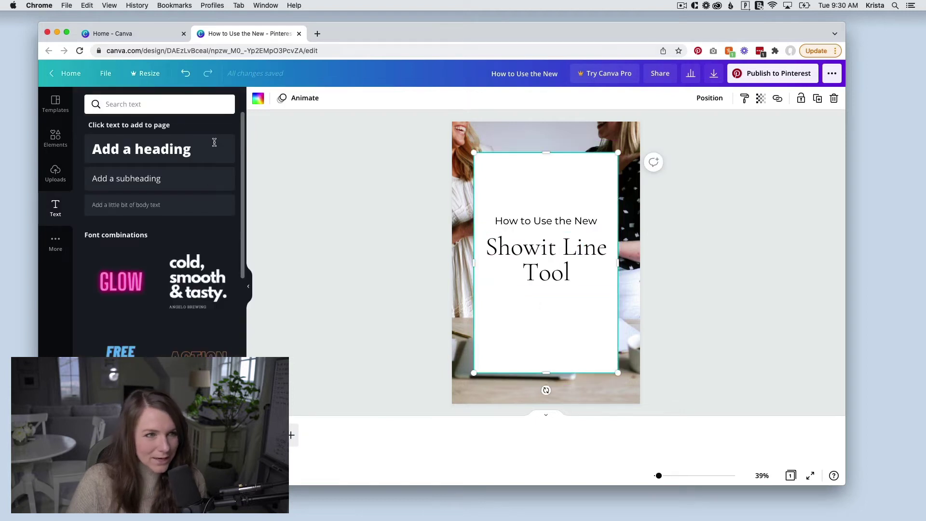
Add a Montserrat body-text description below the title and nudge 'How to Use the New' down slightly
{"action": "left_click", "coordinate": [144, 207]}
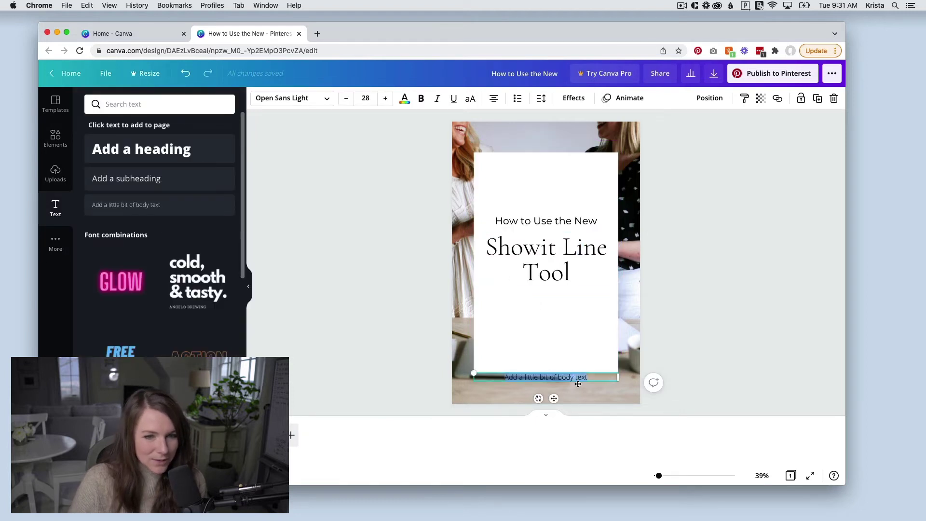
{"action": "left_click_drag", "start_coordinate": [607, 373], "coordinate": [605, 296]}
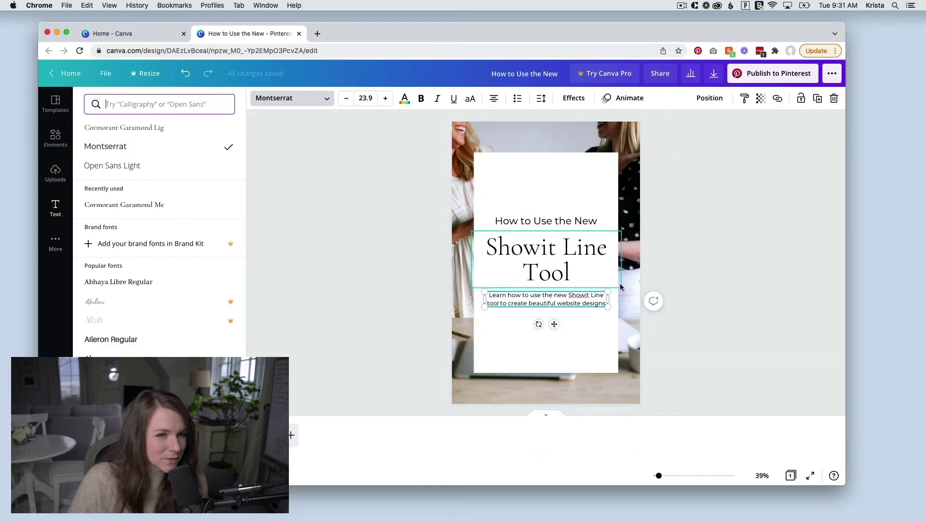
{"action": "left_click", "coordinate": [696, 327]}
{"action": "left_click", "coordinate": [694, 325]}
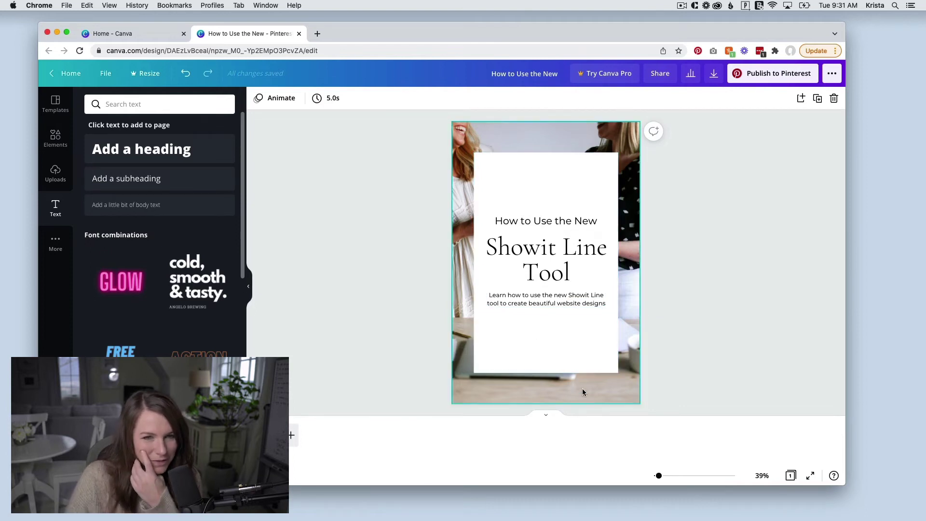
{"action": "left_click_drag", "start_coordinate": [559, 222], "coordinate": [562, 225]}
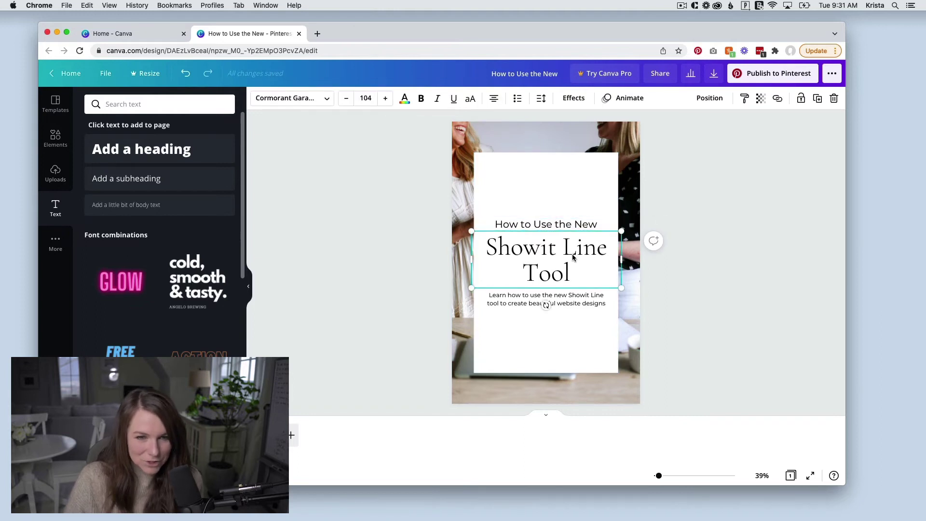
{"action": "left_click", "coordinate": [580, 298]}
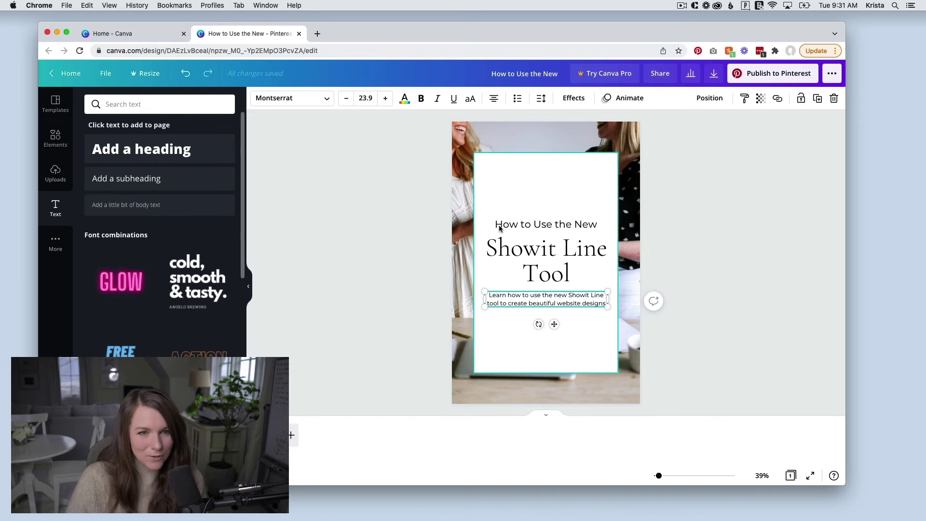
Download the pin as a JPG at 1000 × 1500 px
{"action": "left_click", "coordinate": [714, 73]}
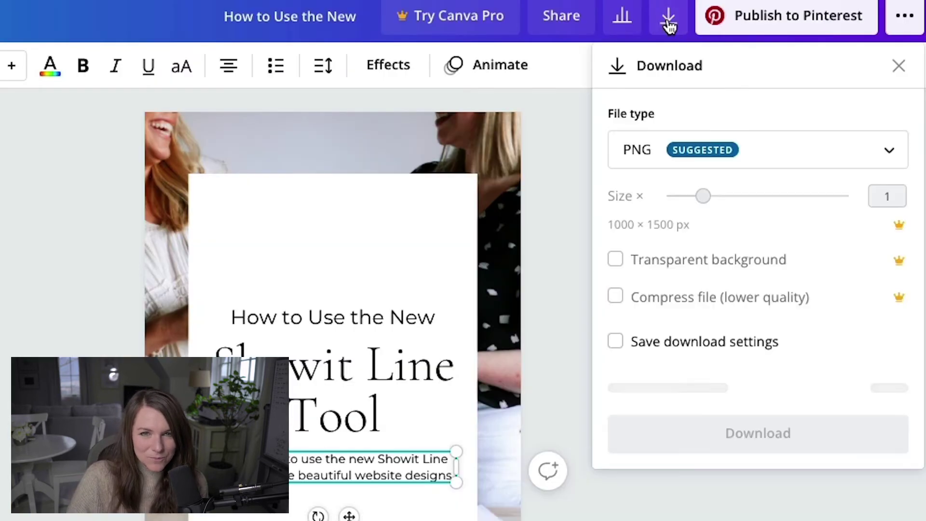
{"action": "left_click", "coordinate": [697, 145]}
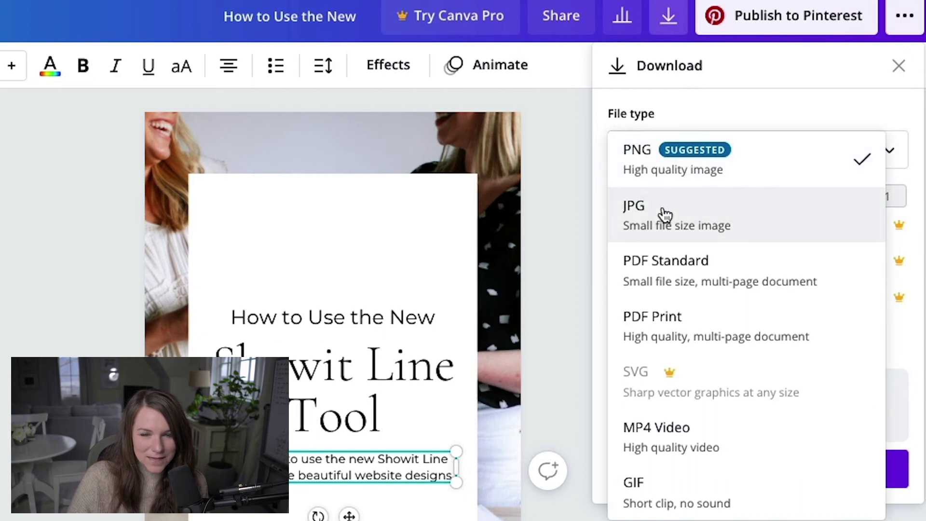
{"action": "left_click", "coordinate": [719, 224]}
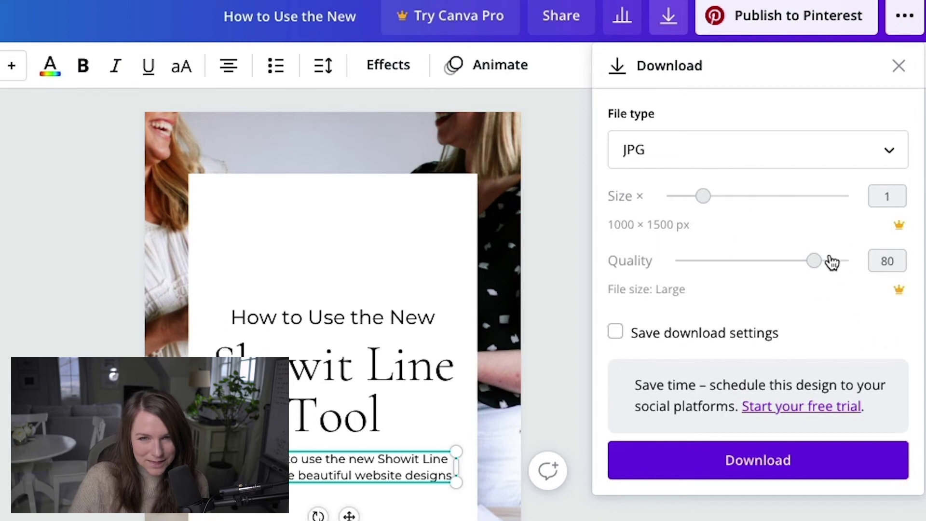
{"action": "left_click", "coordinate": [770, 479]}
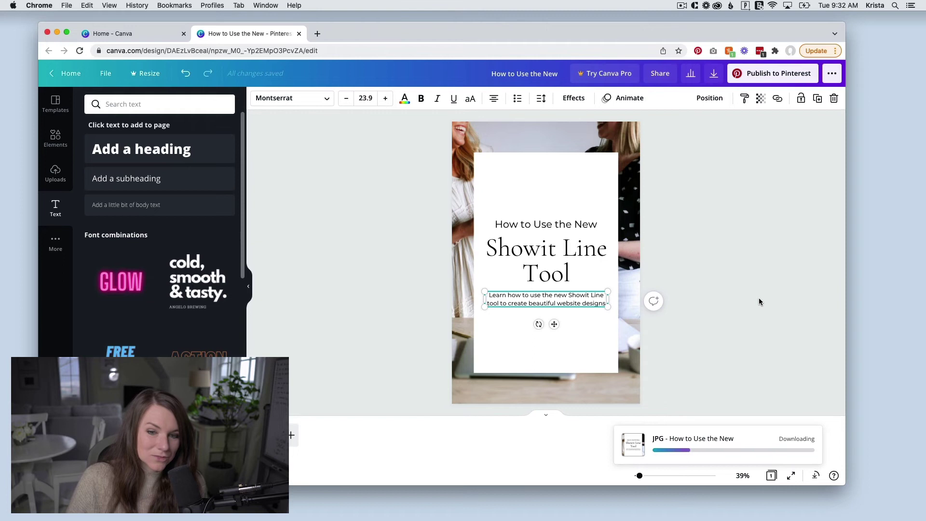
Replace the background photo with an uploaded plates video stretched to fill the page
{"action": "left_click", "coordinate": [803, 271]}
{"action": "left_click", "coordinate": [556, 141]}
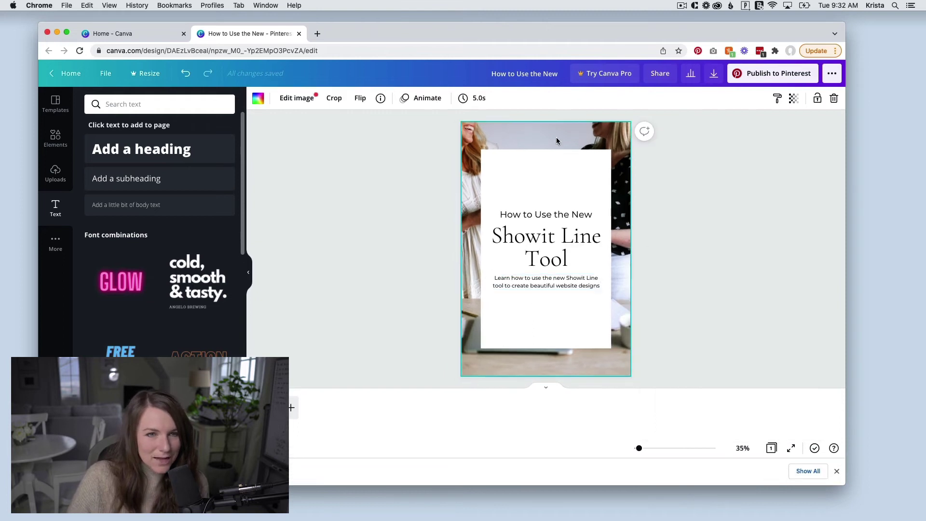
{"action": "key", "text": "BackSpace"}
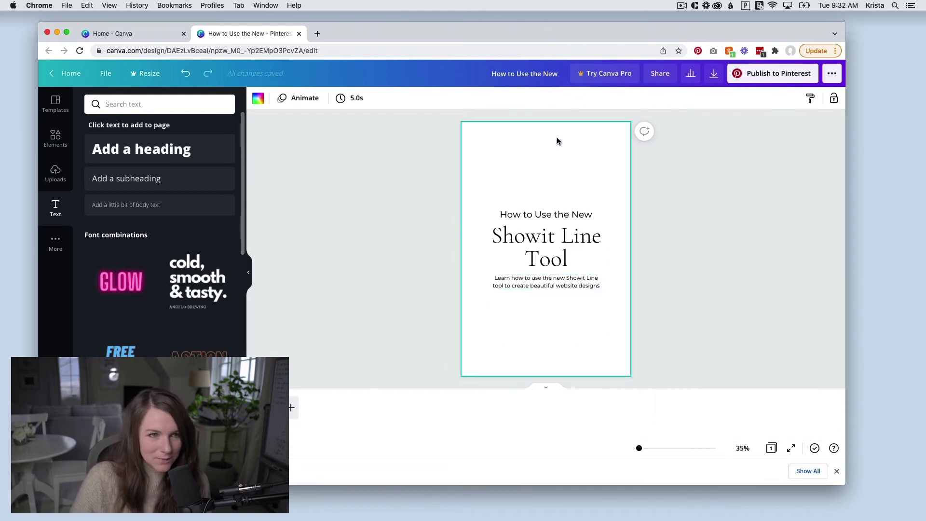
{"action": "left_click", "coordinate": [57, 179]}
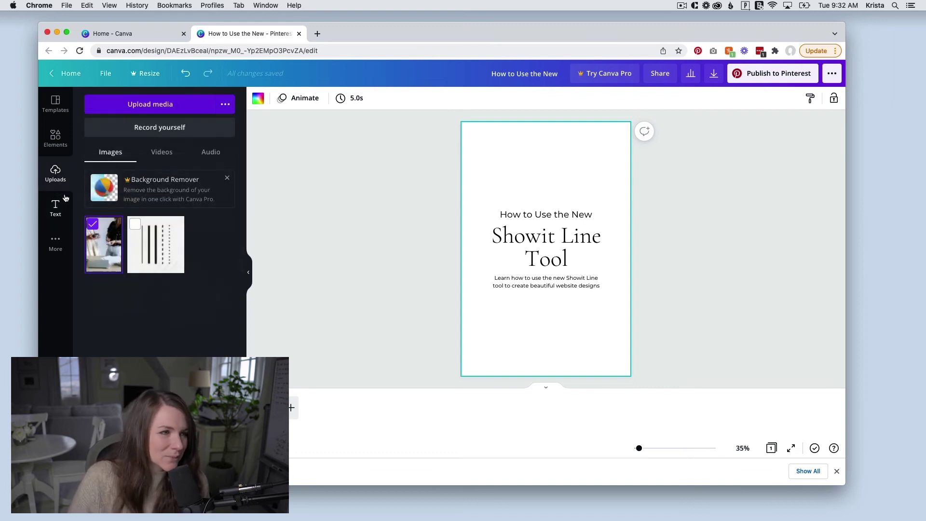
{"action": "left_click", "coordinate": [158, 104]}
{"action": "double_click", "coordinate": [159, 194]}
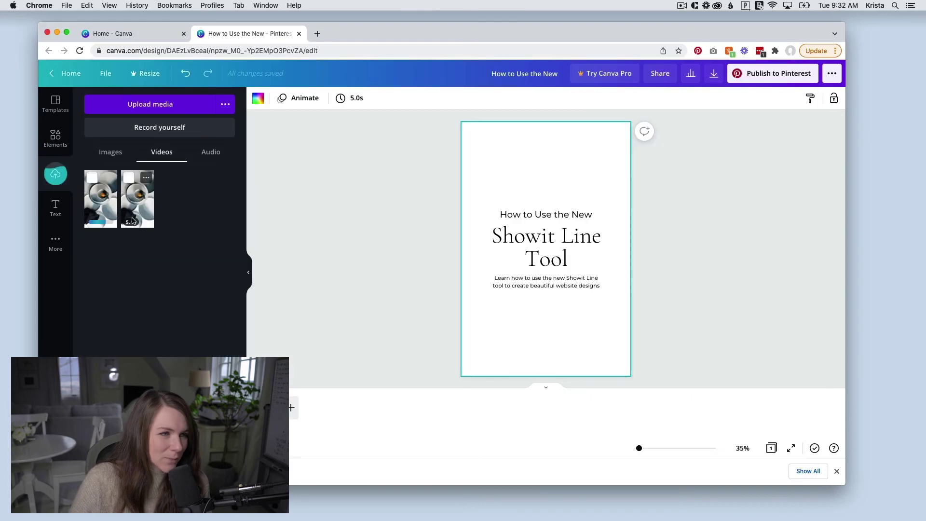
{"action": "left_click_drag", "start_coordinate": [132, 196], "coordinate": [546, 169]}
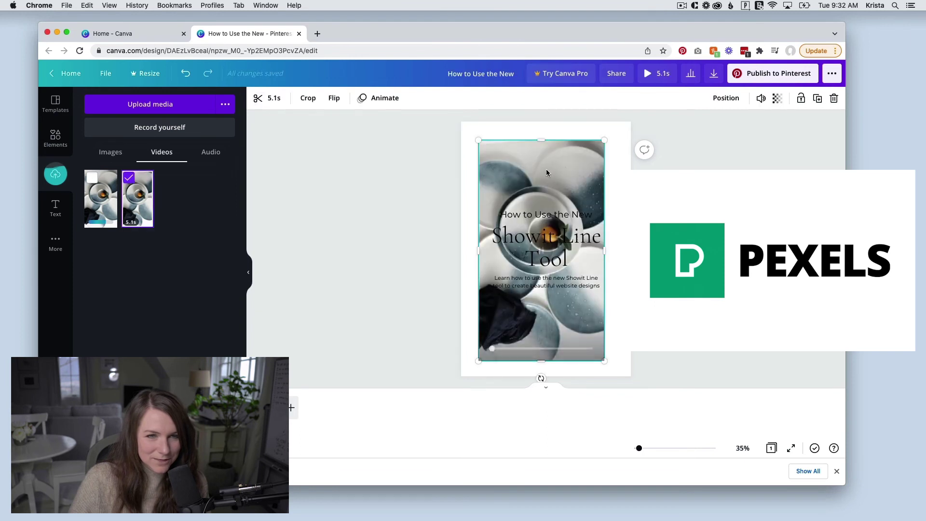
{"action": "left_click_drag", "start_coordinate": [610, 136], "coordinate": [630, 124]}
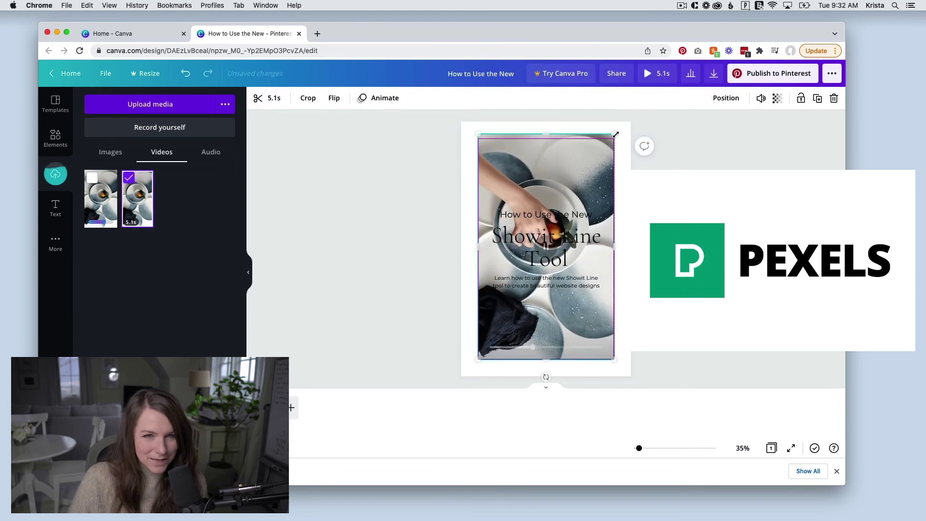
{"action": "left_click_drag", "start_coordinate": [637, 54], "coordinate": [637, 55]}
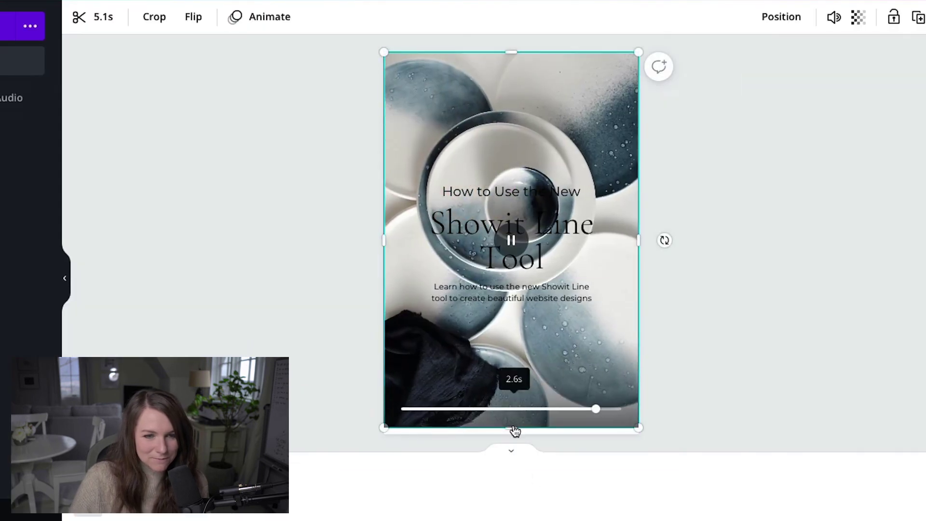
Send the video to the back behind the white panel and preview it full screen
{"action": "left_click", "coordinate": [771, 22]}
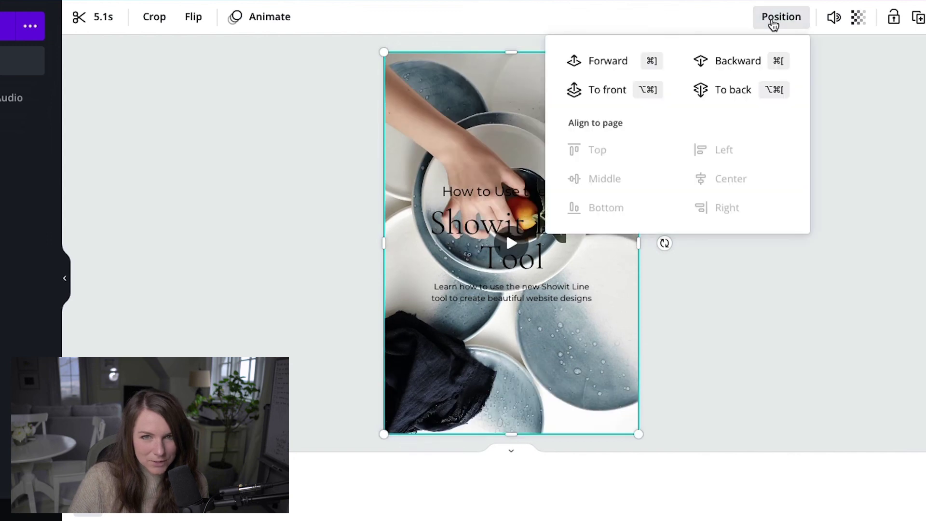
{"action": "left_click", "coordinate": [772, 90]}
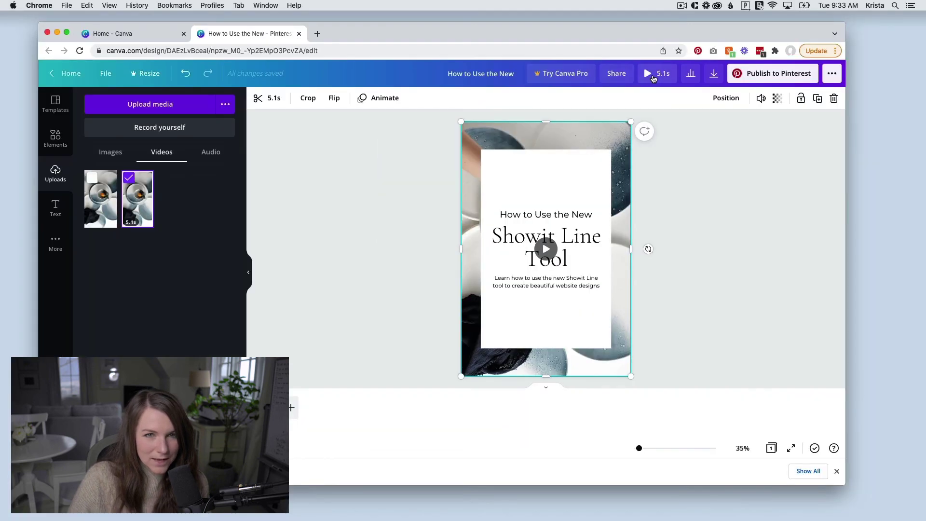
{"action": "left_click", "coordinate": [652, 76]}
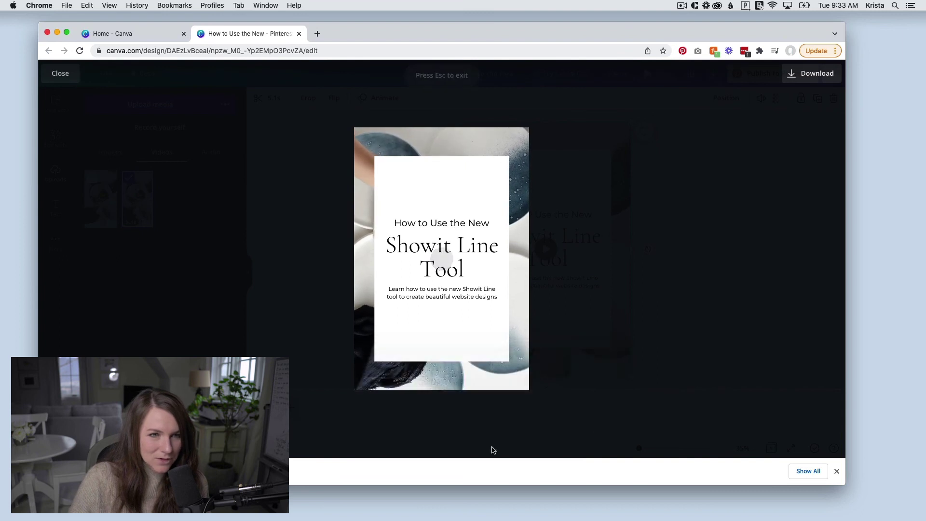
Close the full-screen preview and download the video pin as an MP4 Video from the ••• menu
{"action": "left_click", "coordinate": [60, 73]}
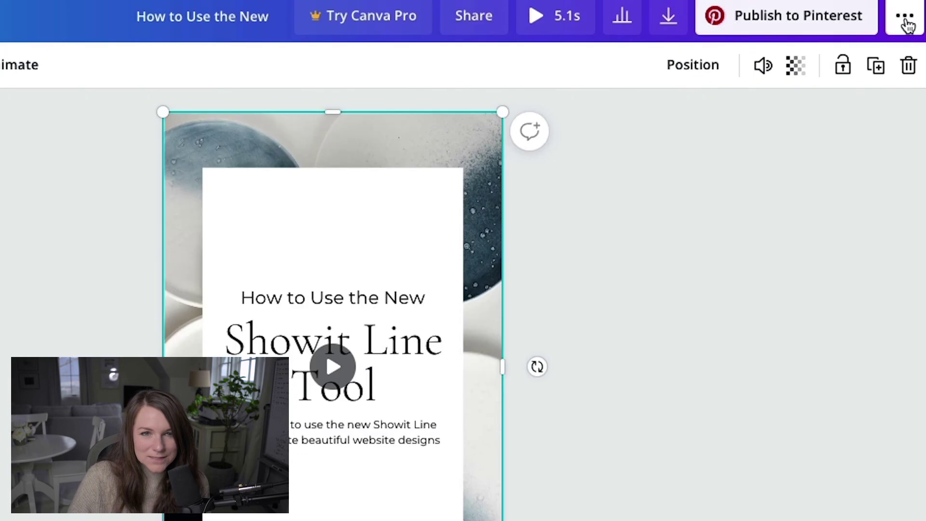
{"action": "left_click", "coordinate": [832, 73]}
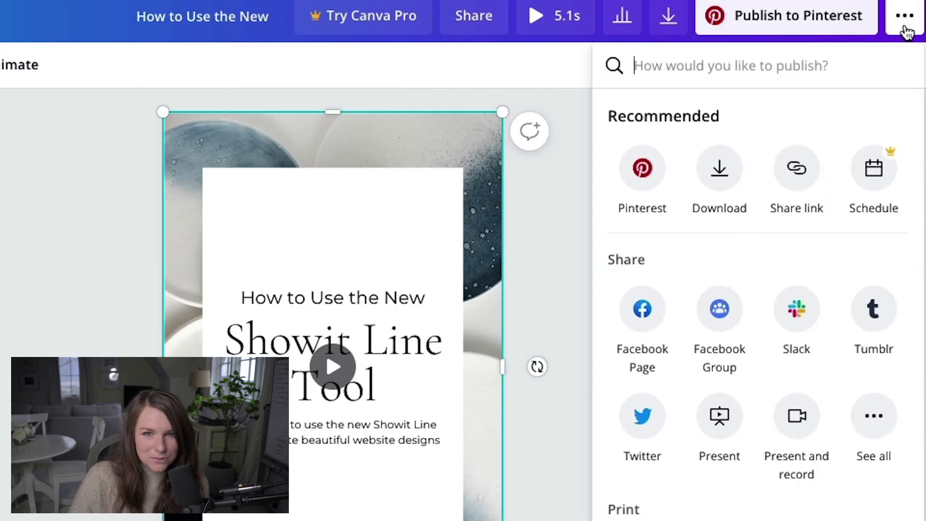
{"action": "left_click", "coordinate": [721, 169]}
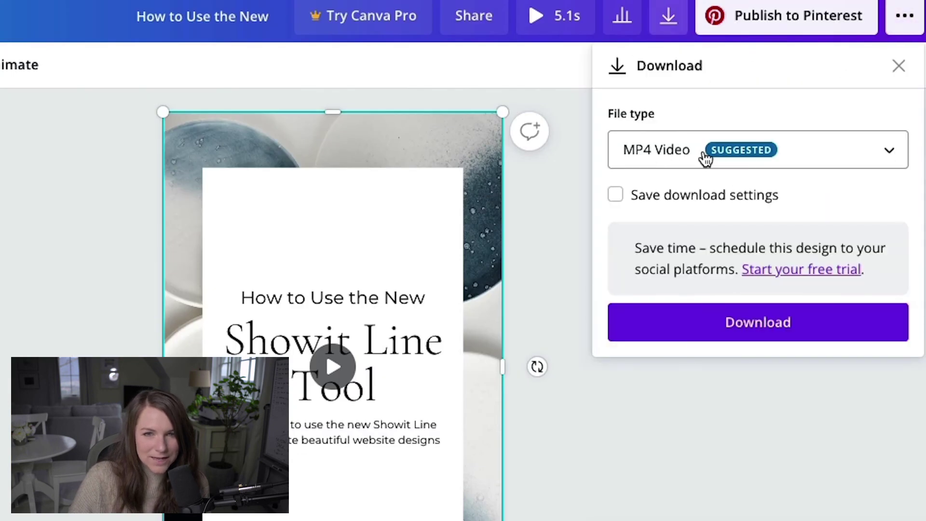
{"action": "left_click", "coordinate": [751, 322]}
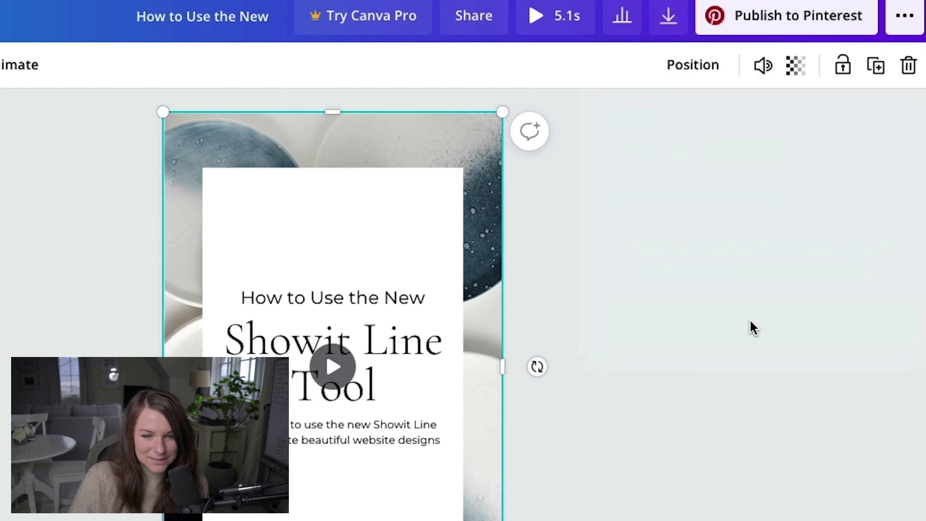